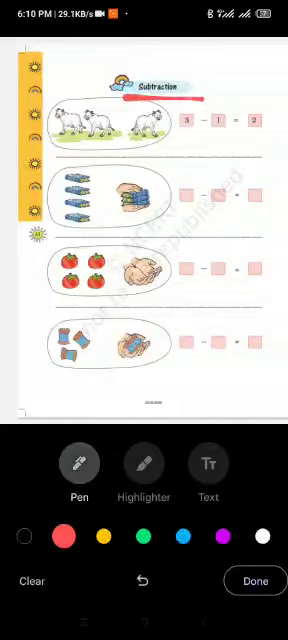
Select the red Pen and try, then undo, an underline beneath the top-row animals
{"action": "left_click", "coordinate": [79, 463]}
{"action": "left_click", "coordinate": [142, 580]}
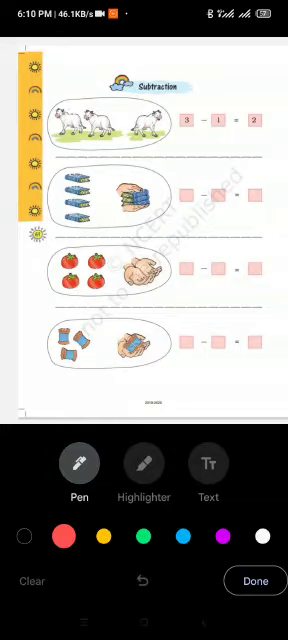
{"action": "left_click_drag", "start_coordinate": [47, 143], "coordinate": [160, 143]}
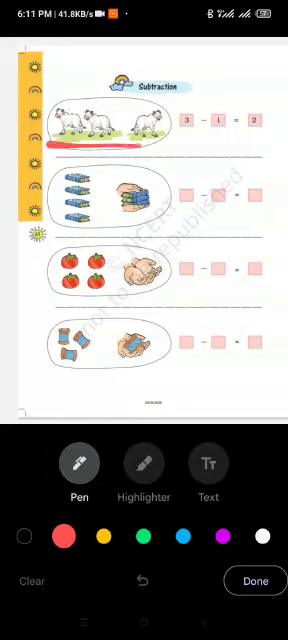
{"action": "left_click", "coordinate": [79, 463]}
{"action": "left_click", "coordinate": [142, 580]}
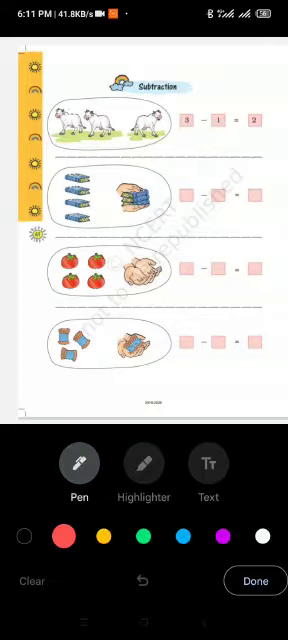
Try red strokes over three top-row animals and a red 3, then undo them
{"action": "left_click_drag", "start_coordinate": [78, 98], "coordinate": [62, 115]}
{"action": "left_click_drag", "start_coordinate": [100, 96], "coordinate": [86, 116]}
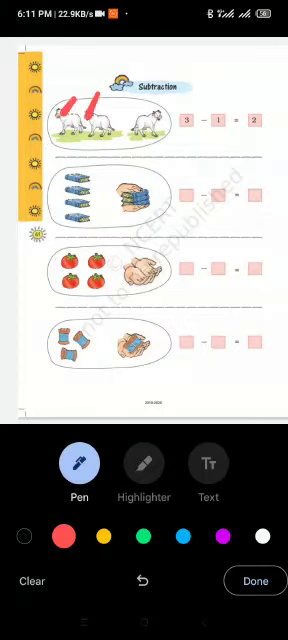
{"action": "left_click_drag", "start_coordinate": [162, 96], "coordinate": [145, 125]}
{"action": "left_click", "coordinate": [142, 580]}
{"action": "left_click", "coordinate": [142, 580]}
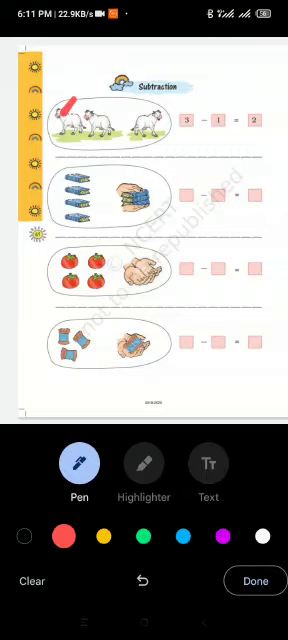
{"action": "scroll", "coordinate": [100, 150], "scroll_direction": "up", "scroll_amount": 3}
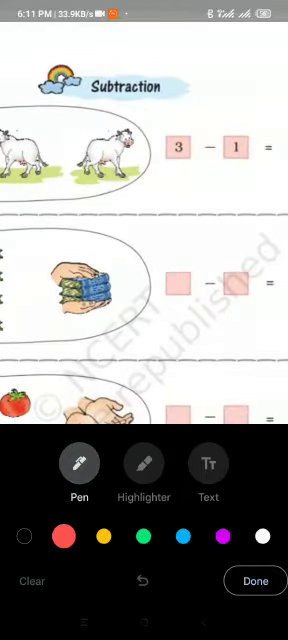
{"action": "left_click_drag", "start_coordinate": [165, 138], "coordinate": [180, 170]}
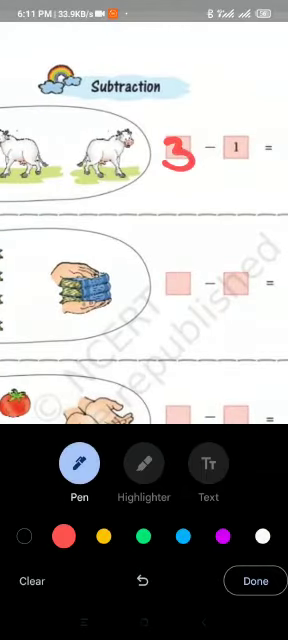
{"action": "left_click", "coordinate": [142, 580]}
{"action": "scroll", "coordinate": [100, 200], "scroll_direction": "down", "scroll_amount": 3}
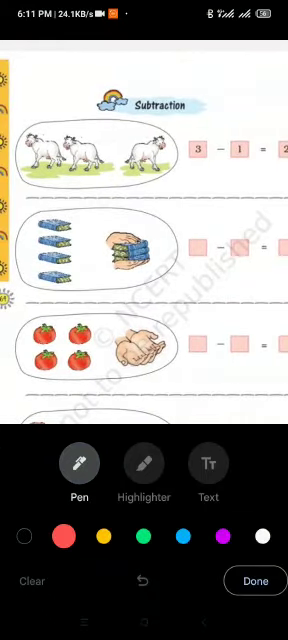
Draw a red X over the third cow, undoing the trial circle, mark, underline and 2
{"action": "left_click_drag", "start_coordinate": [140, 130], "coordinate": [150, 190]}
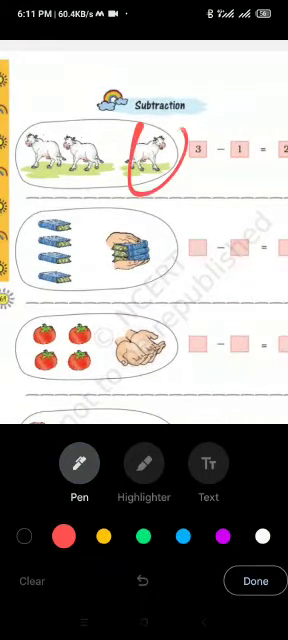
{"action": "left_click", "coordinate": [142, 580]}
{"action": "scroll", "coordinate": [100, 200], "scroll_direction": "up", "scroll_amount": 3}
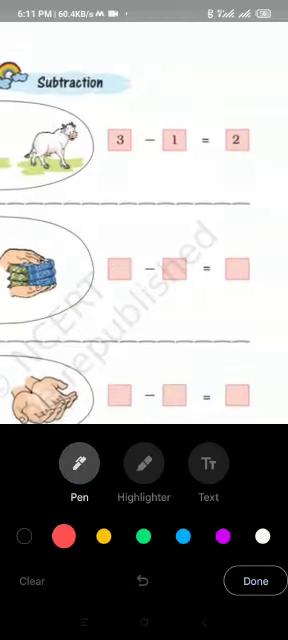
{"action": "left_click_drag", "start_coordinate": [174, 132], "coordinate": [175, 160]}
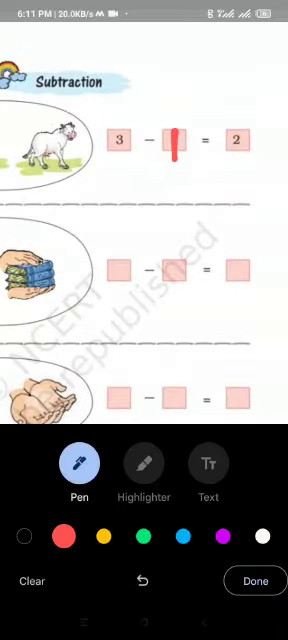
{"action": "left_click", "coordinate": [142, 580]}
{"action": "scroll", "coordinate": [120, 220], "scroll_direction": "up", "scroll_amount": 3}
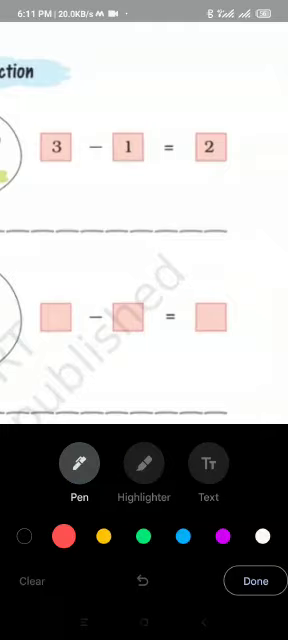
{"action": "scroll", "coordinate": [144, 220], "scroll_direction": "down", "scroll_amount": 3}
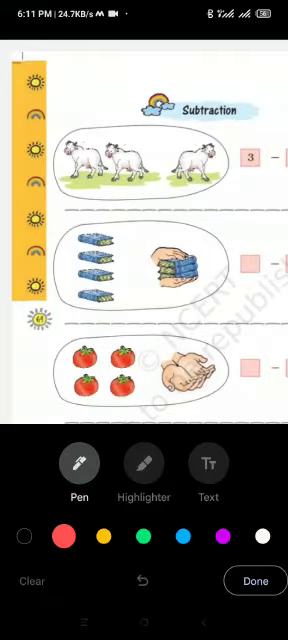
{"action": "left_click_drag", "start_coordinate": [182, 142], "coordinate": [215, 195]}
{"action": "left_click_drag", "start_coordinate": [215, 135], "coordinate": [178, 195]}
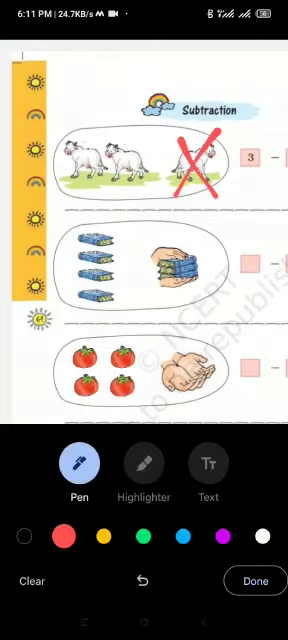
{"action": "left_click_drag", "start_coordinate": [60, 190], "coordinate": [140, 190]}
{"action": "scroll", "coordinate": [144, 220], "scroll_direction": "down", "scroll_amount": 3}
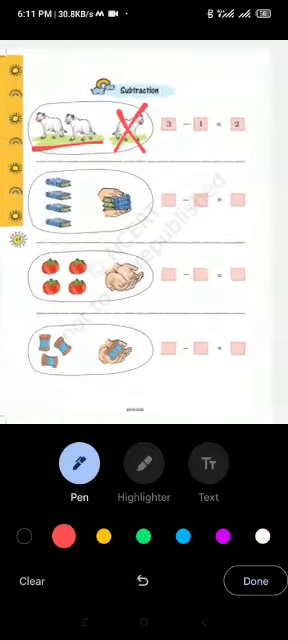
{"action": "left_click_drag", "start_coordinate": [230, 110], "coordinate": [270, 140]}
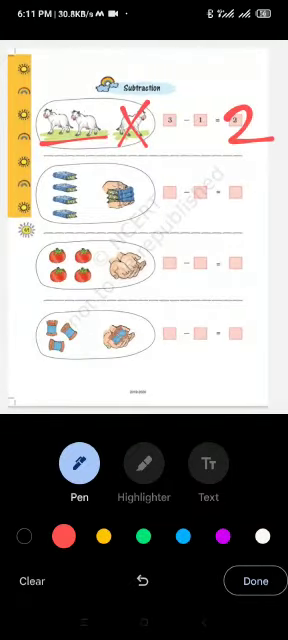
{"action": "left_click", "coordinate": [142, 580]}
{"action": "left_click", "coordinate": [142, 580]}
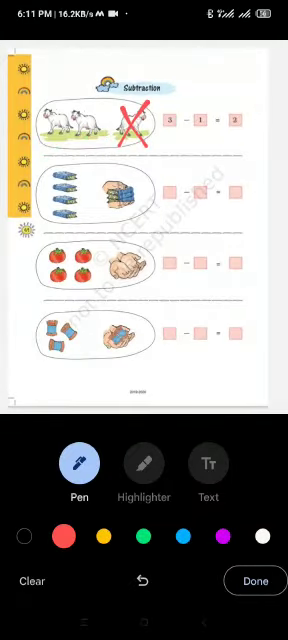
{"action": "left_click", "coordinate": [142, 580]}
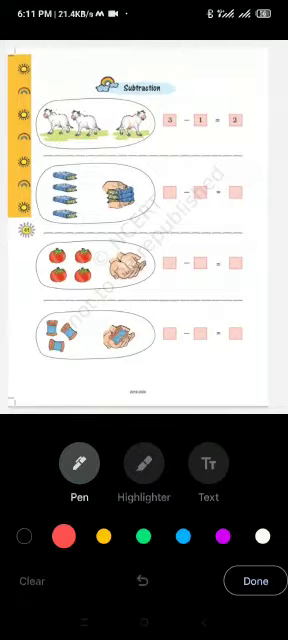
Undo trial strike-throughs over the books and write a red 4 for the second problem
{"action": "left_click_drag", "start_coordinate": [45, 175], "coordinate": [90, 185]}
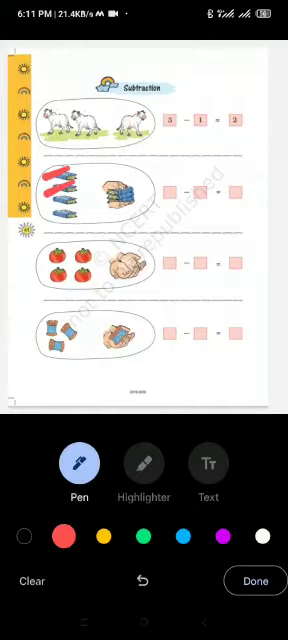
{"action": "left_click_drag", "start_coordinate": [45, 195], "coordinate": [90, 205]}
{"action": "left_click_drag", "start_coordinate": [50, 226], "coordinate": [108, 204]}
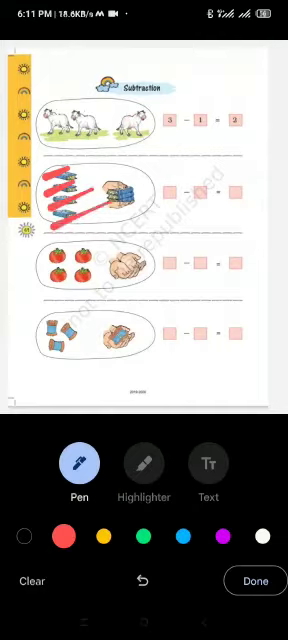
{"action": "left_click", "coordinate": [142, 580]}
{"action": "left_click", "coordinate": [142, 580]}
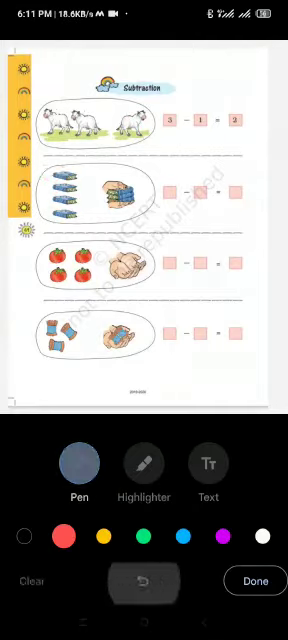
{"action": "mouse_move", "coordinate": [165, 172]}
{"action": "left_mouse_down"}
{"action": "mouse_move", "coordinate": [178, 195]}
{"action": "mouse_move", "coordinate": [172, 225]}
{"action": "left_mouse_up"}
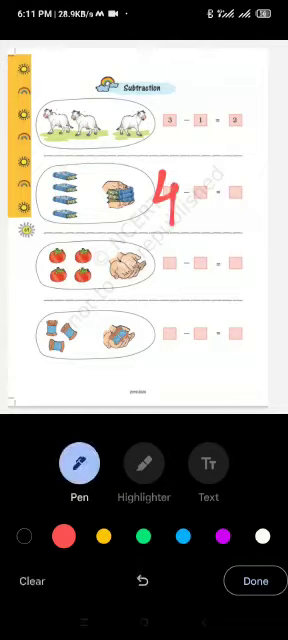
Try and undo a hand circle and book cross-outs, then strike diagonally across the stack
{"action": "left_click_drag", "start_coordinate": [112, 170], "coordinate": [130, 230]}
{"action": "left_click", "coordinate": [142, 580]}
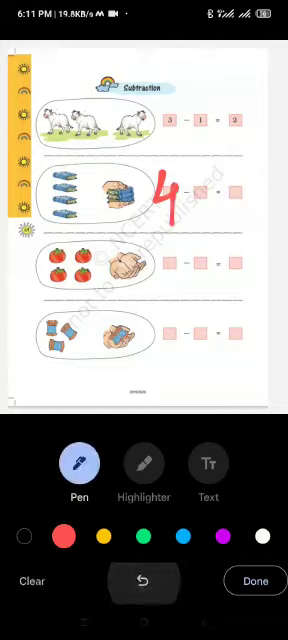
{"action": "left_click_drag", "start_coordinate": [40, 180], "coordinate": [88, 162]}
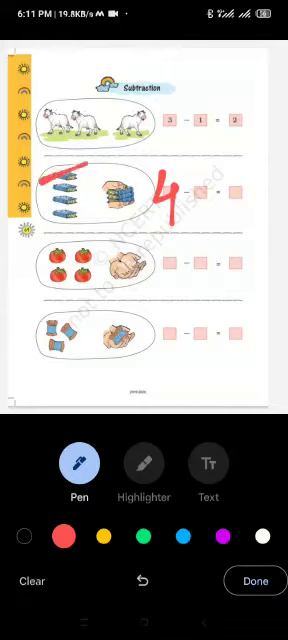
{"action": "left_click_drag", "start_coordinate": [52, 180], "coordinate": [84, 190]}
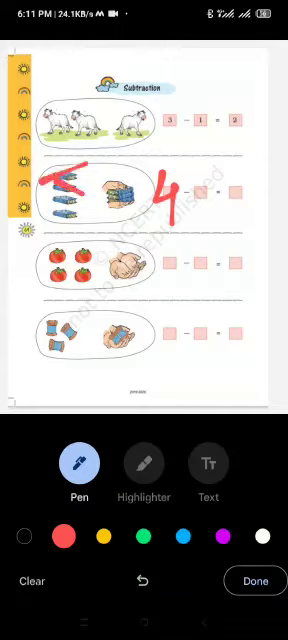
{"action": "left_click_drag", "start_coordinate": [52, 195], "coordinate": [79, 195]}
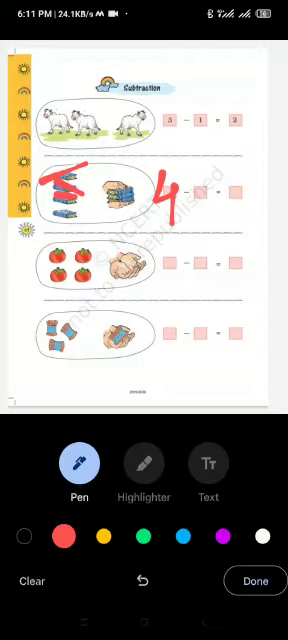
{"action": "left_click", "coordinate": [142, 580]}
{"action": "left_click", "coordinate": [142, 580]}
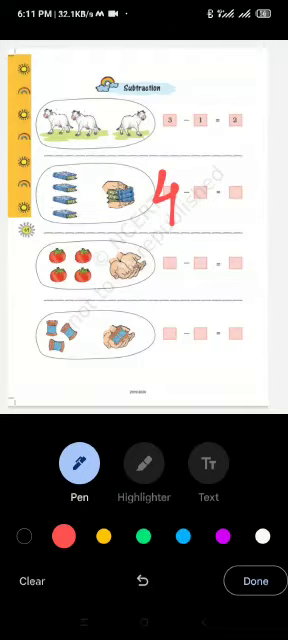
{"action": "left_click_drag", "start_coordinate": [94, 162], "coordinate": [44, 205]}
Undo the book-stack strokes, return to the Pen, and try writing 3 and 1
{"action": "mouse_move", "coordinate": [60, 170]}
{"action": "left_mouse_down"}
{"action": "mouse_move", "coordinate": [60, 215]}
{"action": "mouse_move", "coordinate": [80, 220]}
{"action": "left_mouse_up"}
{"action": "left_click", "coordinate": [142, 580]}
{"action": "left_click", "coordinate": [142, 580]}
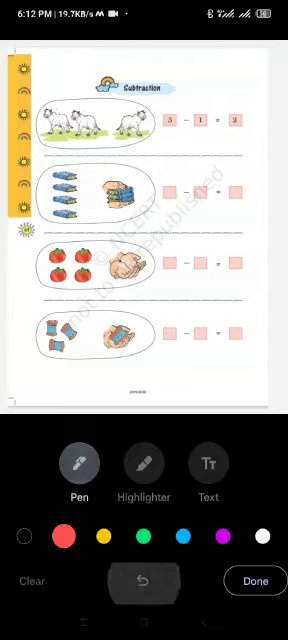
{"action": "left_click", "coordinate": [79, 462]}
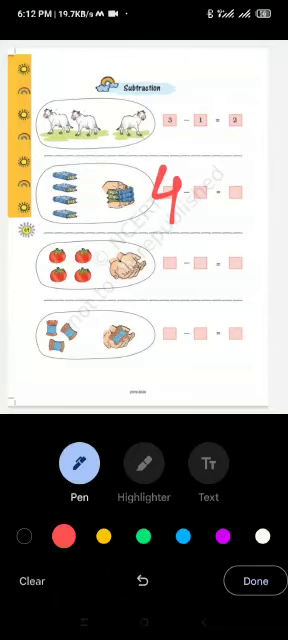
{"action": "left_click_drag", "start_coordinate": [198, 175], "coordinate": [202, 212]}
{"action": "left_click_drag", "start_coordinate": [235, 170], "coordinate": [236, 207]}
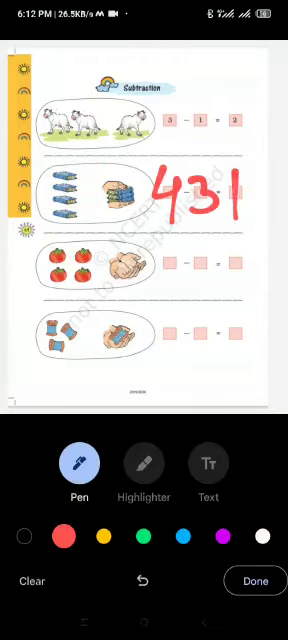
Undo the trial digits and write red 4, 3 and 1 in the books boxes
{"action": "left_click", "coordinate": [143, 580]}
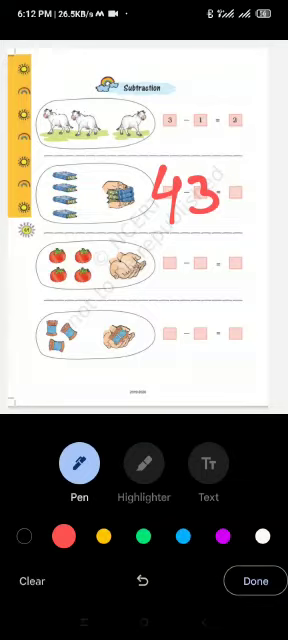
{"action": "left_click", "coordinate": [143, 580]}
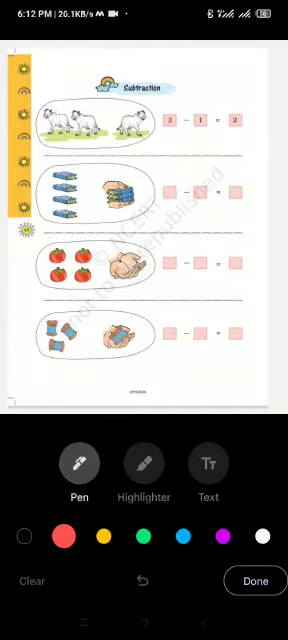
{"action": "scroll", "coordinate": [190, 190], "scroll_direction": "up", "scroll_amount": 5}
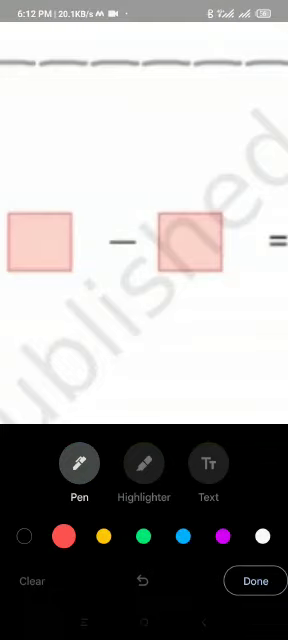
{"action": "scroll", "coordinate": [144, 220], "scroll_direction": "up", "scroll_amount": 3}
{"action": "left_click_drag", "start_coordinate": [110, 200], "coordinate": [140, 250]}
{"action": "scroll", "coordinate": [144, 220], "scroll_direction": "down", "scroll_amount": 5}
{"action": "mouse_move", "coordinate": [118, 190]}
{"action": "left_mouse_down"}
{"action": "mouse_move", "coordinate": [140, 225]}
{"action": "mouse_move", "coordinate": [115, 225]}
{"action": "left_mouse_up"}
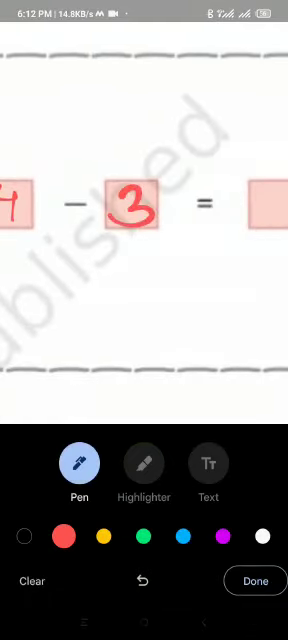
{"action": "scroll", "coordinate": [144, 220], "scroll_direction": "down", "scroll_amount": 5}
{"action": "left_click_drag", "start_coordinate": [164, 198], "coordinate": [164, 225]}
{"action": "scroll", "coordinate": [144, 220], "scroll_direction": "down", "scroll_amount": 5}
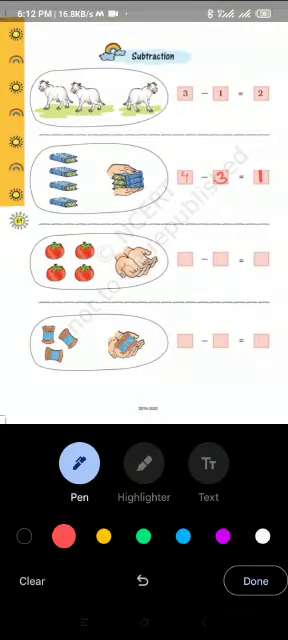
Switch to blue, undo a stray tomato stroke, and write 4 in the first tomatoes box
{"action": "left_click", "coordinate": [183, 537]}
{"action": "left_click_drag", "start_coordinate": [36, 256], "coordinate": [64, 240]}
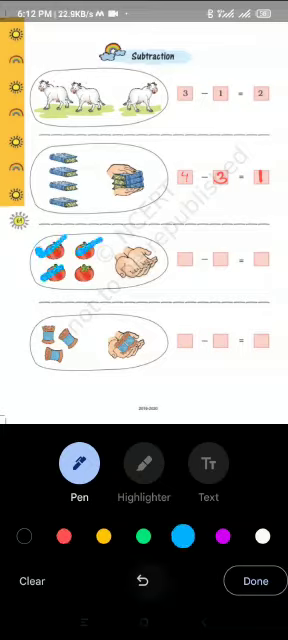
{"action": "left_click", "coordinate": [143, 580]}
{"action": "left_click", "coordinate": [143, 580]}
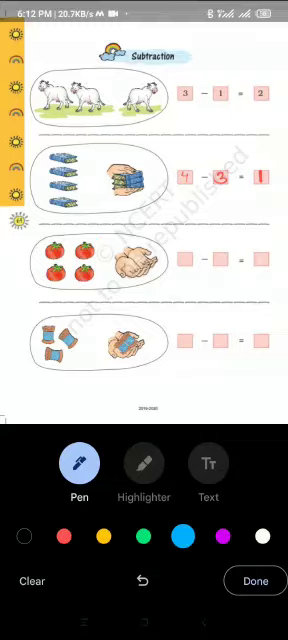
{"action": "scroll", "coordinate": [144, 220], "scroll_direction": "up", "scroll_amount": 5}
{"action": "mouse_move", "coordinate": [138, 212]}
{"action": "left_mouse_down"}
{"action": "mouse_move", "coordinate": [130, 232]}
{"action": "mouse_move", "coordinate": [155, 240]}
{"action": "left_mouse_up"}
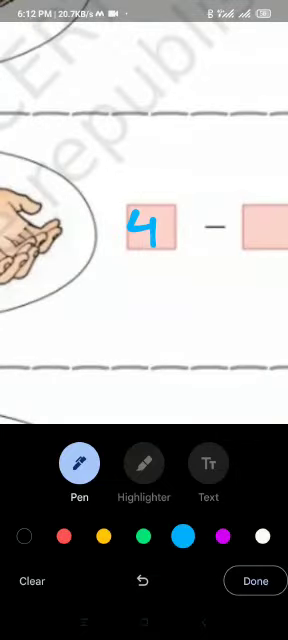
{"action": "scroll", "coordinate": [144, 220], "scroll_direction": "down", "scroll_amount": 5}
Write a blue 0 in the middle tomatoes box after undoing trial circles around the hands
{"action": "left_click_drag", "start_coordinate": [100, 220], "coordinate": [150, 220]}
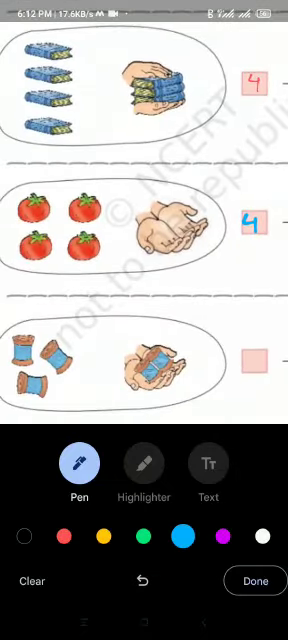
{"action": "left_click_drag", "start_coordinate": [180, 198], "coordinate": [165, 202]}
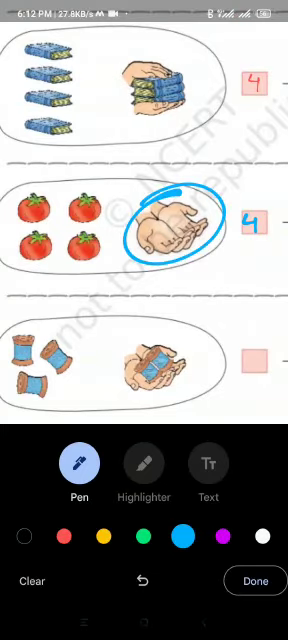
{"action": "left_click", "coordinate": [143, 580]}
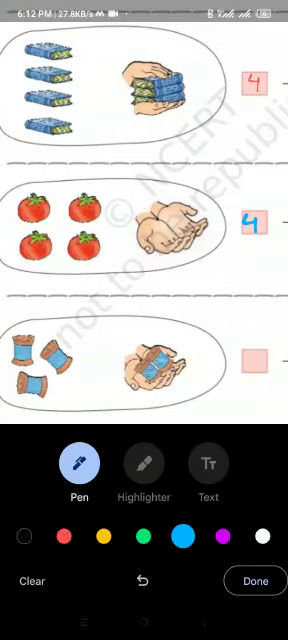
{"action": "scroll", "coordinate": [144, 220], "scroll_direction": "down", "scroll_amount": 2}
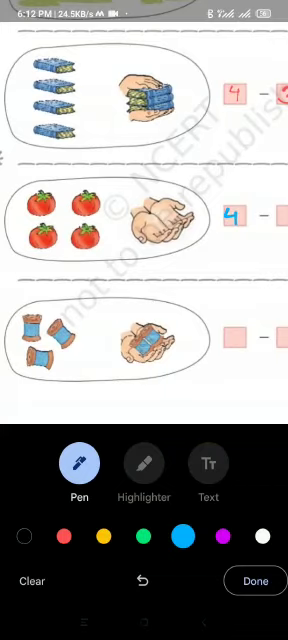
{"action": "left_click_drag", "start_coordinate": [150, 190], "coordinate": [148, 195]}
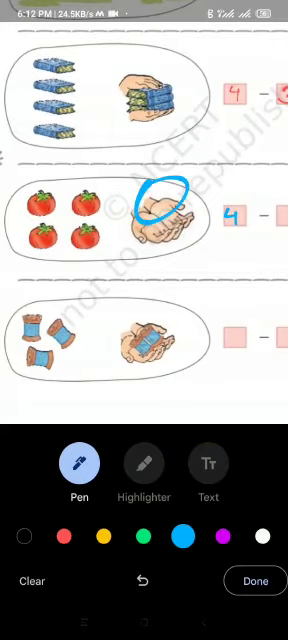
{"action": "left_click", "coordinate": [143, 580]}
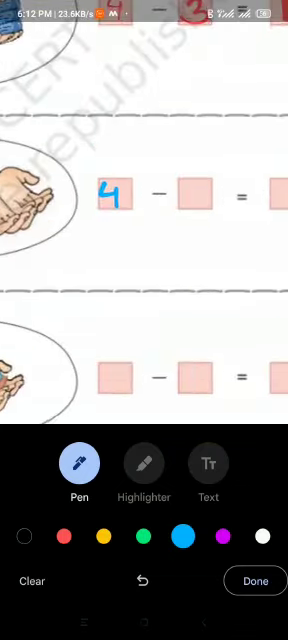
{"action": "scroll", "coordinate": [144, 220], "scroll_direction": "up", "scroll_amount": 3}
{"action": "mouse_move", "coordinate": [152, 190]}
{"action": "left_mouse_down"}
{"action": "mouse_move", "coordinate": [135, 222]}
{"action": "mouse_move", "coordinate": [150, 185]}
{"action": "left_mouse_up"}
{"action": "scroll", "coordinate": [144, 220], "scroll_direction": "down", "scroll_amount": 3}
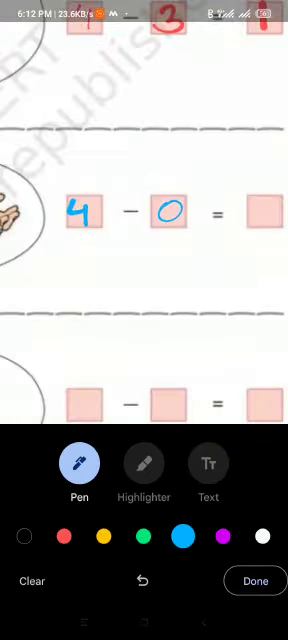
{"action": "scroll", "coordinate": [144, 220], "scroll_direction": "down", "scroll_amount": 2}
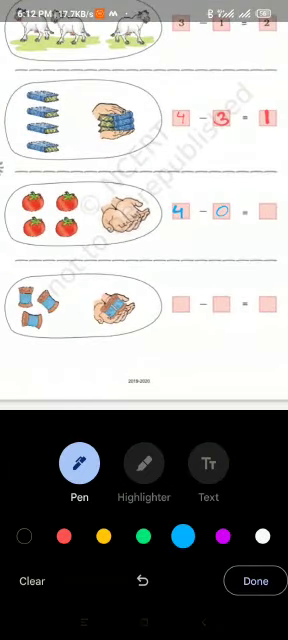
Undo a trial circle around the tomatoes and write a blue 4 as the answer
{"action": "mouse_move", "coordinate": [65, 175]}
{"action": "left_mouse_down"}
{"action": "mouse_move", "coordinate": [100, 245]}
{"action": "mouse_move", "coordinate": [60, 172]}
{"action": "left_mouse_up"}
{"action": "left_click", "coordinate": [142, 581]}
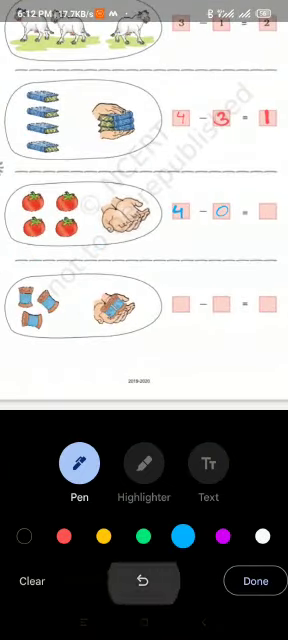
{"action": "scroll", "coordinate": [200, 210], "scroll_direction": "up", "scroll_amount": 4}
{"action": "scroll", "coordinate": [180, 175], "scroll_direction": "up", "scroll_amount": 4}
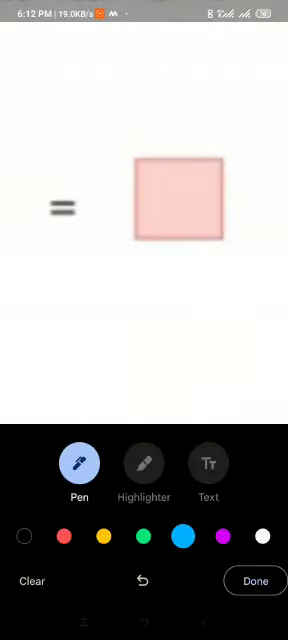
{"action": "left_click_drag", "start_coordinate": [160, 170], "coordinate": [165, 200]}
{"action": "left_click_drag", "start_coordinate": [188, 170], "coordinate": [188, 232]}
{"action": "scroll", "coordinate": [144, 200], "scroll_direction": "down", "scroll_amount": 4}
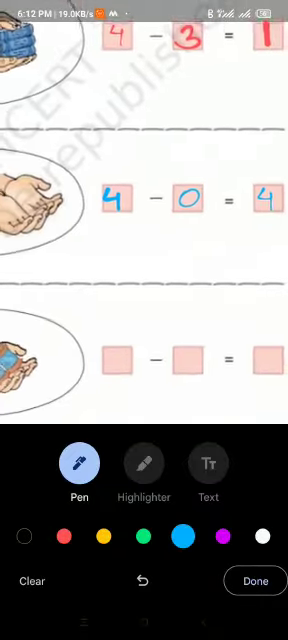
{"action": "left_click_drag", "start_coordinate": [60, 200], "coordinate": [200, 200]}
{"action": "scroll", "coordinate": [144, 200], "scroll_direction": "down", "scroll_amount": 3}
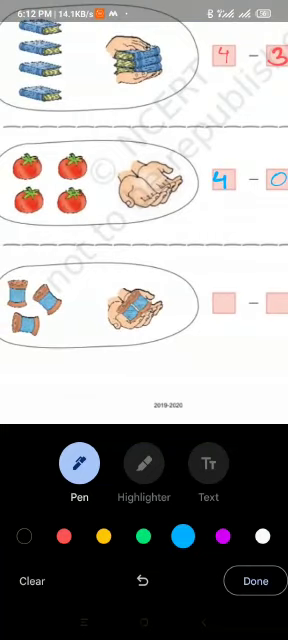
{"action": "scroll", "coordinate": [144, 200], "scroll_direction": "up", "scroll_amount": 3}
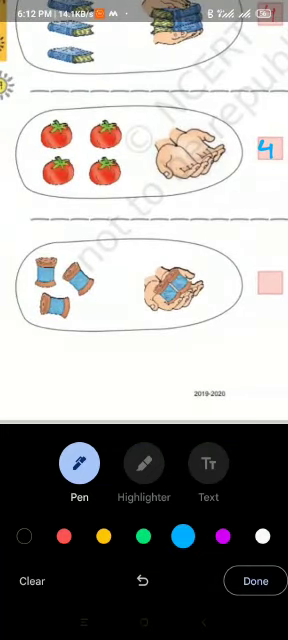
Switch to purple, undo trial spool ticks, and write 3 in the first spools box
{"action": "left_click", "coordinate": [222, 536]}
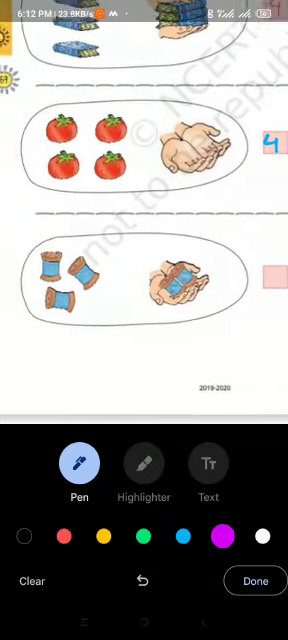
{"action": "scroll", "coordinate": [144, 200], "scroll_direction": "up", "scroll_amount": 3}
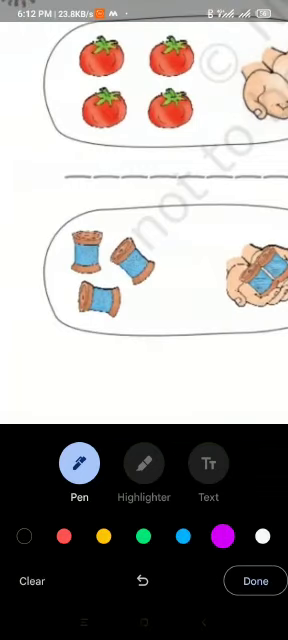
{"action": "left_click_drag", "start_coordinate": [62, 248], "coordinate": [110, 228]}
{"action": "mouse_move", "coordinate": [66, 300]}
{"action": "left_mouse_down"}
{"action": "mouse_move", "coordinate": [118, 282]}
{"action": "mouse_move", "coordinate": [160, 232]}
{"action": "left_mouse_up"}
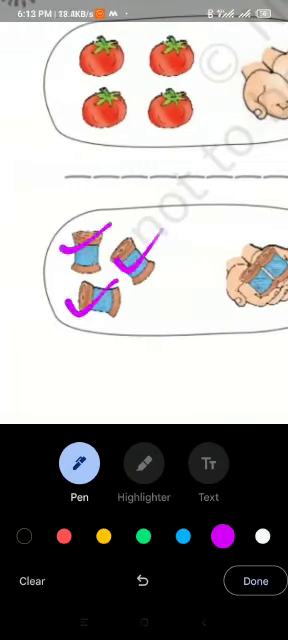
{"action": "left_click", "coordinate": [142, 580]}
{"action": "left_click", "coordinate": [142, 580]}
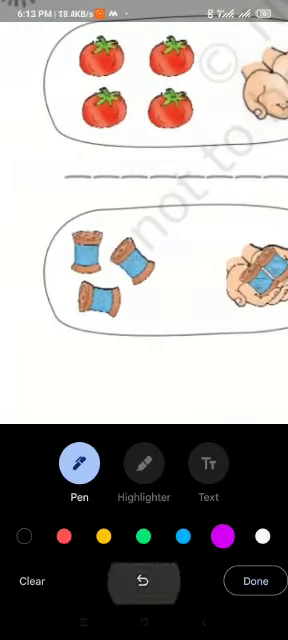
{"action": "scroll", "coordinate": [144, 250], "scroll_direction": "up", "scroll_amount": 3}
{"action": "scroll", "coordinate": [144, 250], "scroll_direction": "right", "scroll_amount": 4}
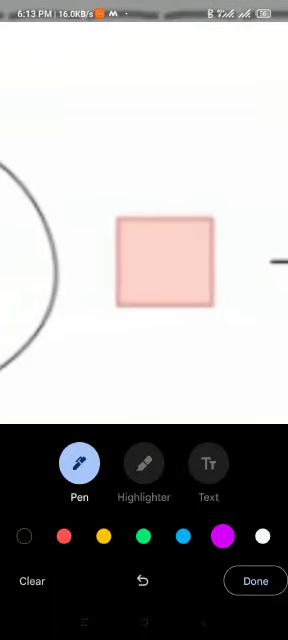
{"action": "mouse_move", "coordinate": [146, 245]}
{"action": "left_mouse_down"}
{"action": "mouse_move", "coordinate": [170, 233]}
{"action": "mouse_move", "coordinate": [140, 285]}
{"action": "left_mouse_up"}
{"action": "scroll", "coordinate": [144, 200], "scroll_direction": "down", "scroll_amount": 4}
{"action": "scroll", "coordinate": [144, 200], "scroll_direction": "left", "scroll_amount": 3}
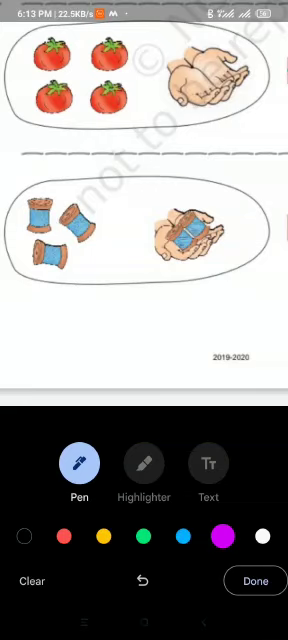
Circle the hands holding a spool and cross out two spools in purple
{"action": "left_click_drag", "start_coordinate": [210, 190], "coordinate": [215, 188]}
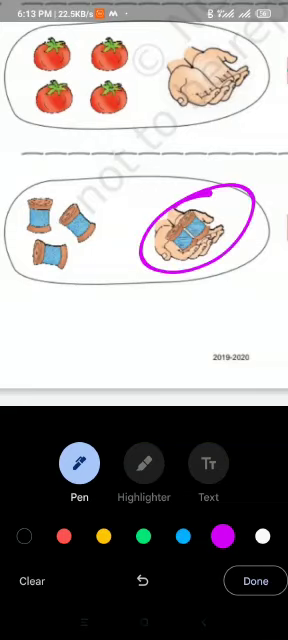
{"action": "mouse_move", "coordinate": [50, 198]}
{"action": "left_mouse_down"}
{"action": "mouse_move", "coordinate": [18, 232]}
{"action": "mouse_move", "coordinate": [52, 230]}
{"action": "left_mouse_up"}
{"action": "mouse_move", "coordinate": [95, 200]}
{"action": "left_mouse_down"}
{"action": "mouse_move", "coordinate": [62, 235]}
{"action": "mouse_move", "coordinate": [108, 240]}
{"action": "left_mouse_up"}
{"action": "left_click_drag", "start_coordinate": [60, 245], "coordinate": [62, 244]}
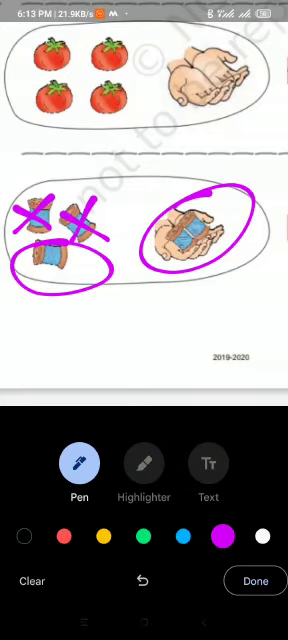
{"action": "left_click", "coordinate": [143, 580]}
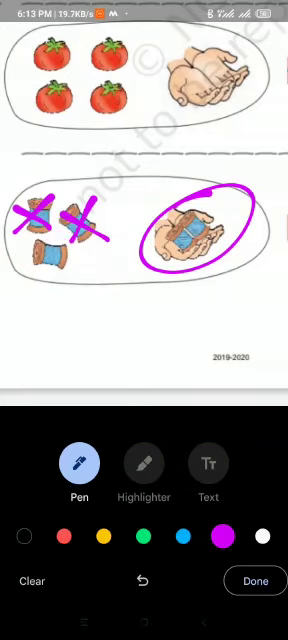
{"action": "scroll", "coordinate": [144, 200], "scroll_direction": "up", "scroll_amount": 5}
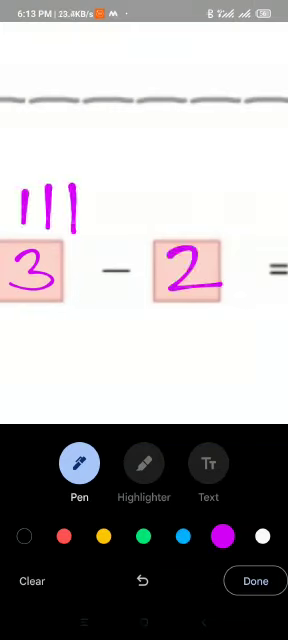
Cross out two tally marks, then undo a trial blue oval around the tallies
{"action": "left_click_drag", "start_coordinate": [42, 218], "coordinate": [102, 190]}
{"action": "left_click", "coordinate": [183, 537]}
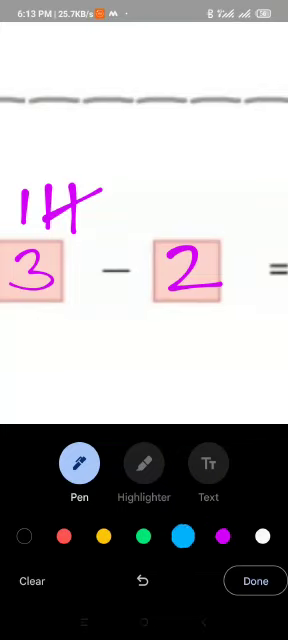
{"action": "left_click_drag", "start_coordinate": [24, 150], "coordinate": [26, 152]}
{"action": "left_click", "coordinate": [143, 581]}
{"action": "scroll", "coordinate": [144, 250], "scroll_direction": "right", "scroll_amount": 5}
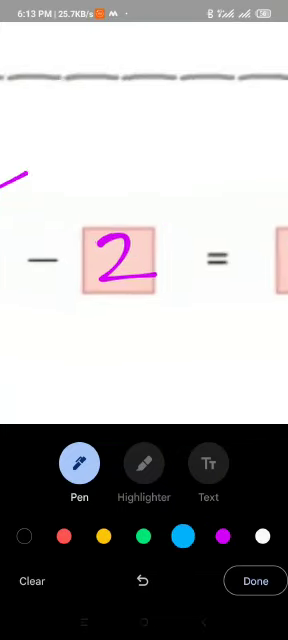